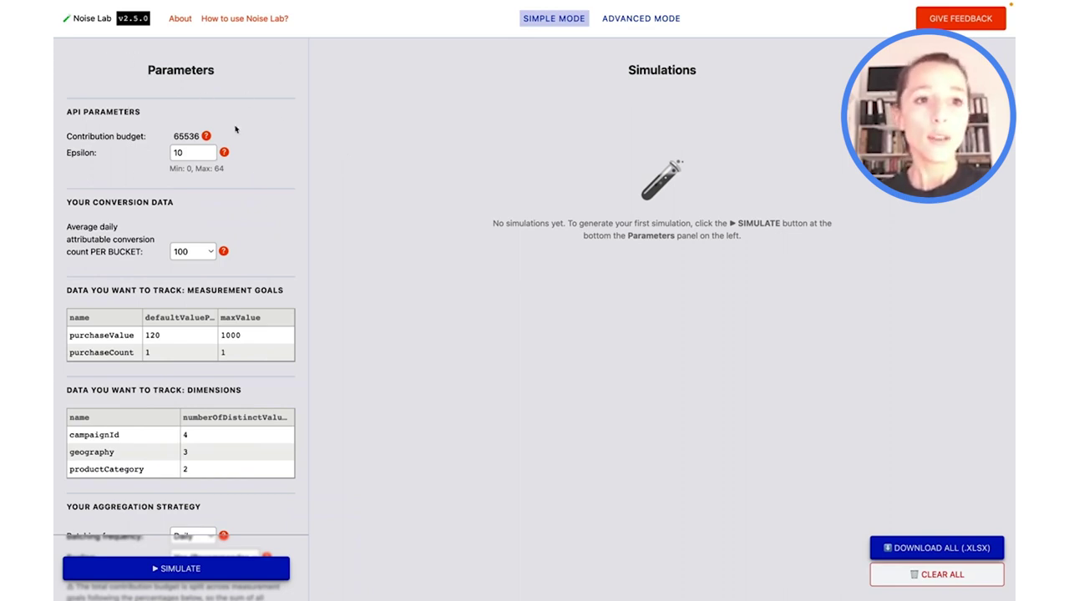
# Step: Simulate with the default parameters, giving purchaseValue APE 2.267%, RMSPE 3.323%, scaling factor 32.8
pyautogui.scroll(-3, 185, 237)
pyautogui.scroll(-3, 185, 237)
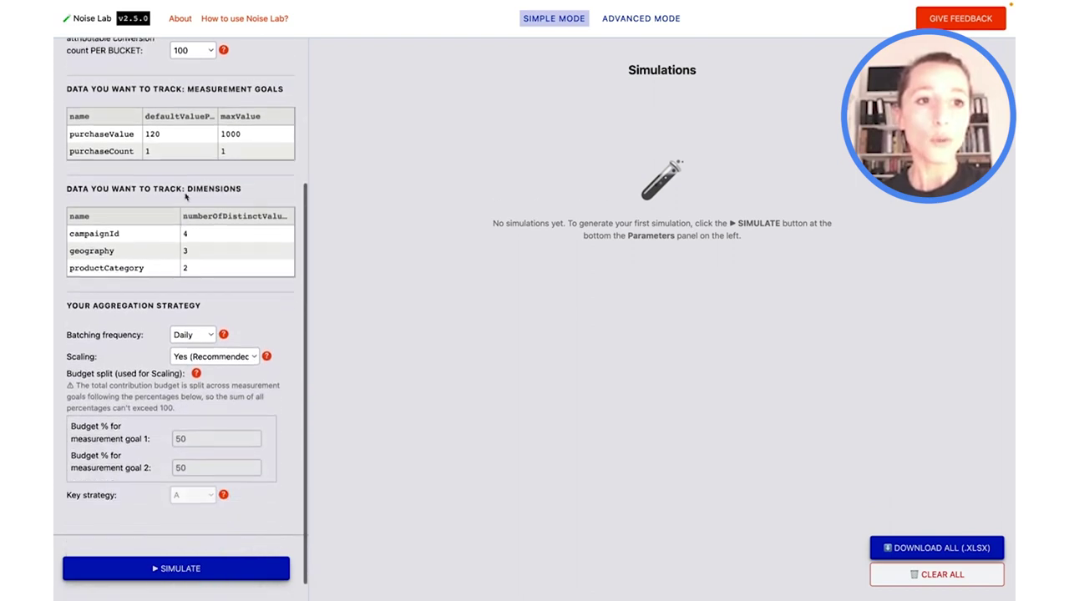
pyautogui.click(214, 568)
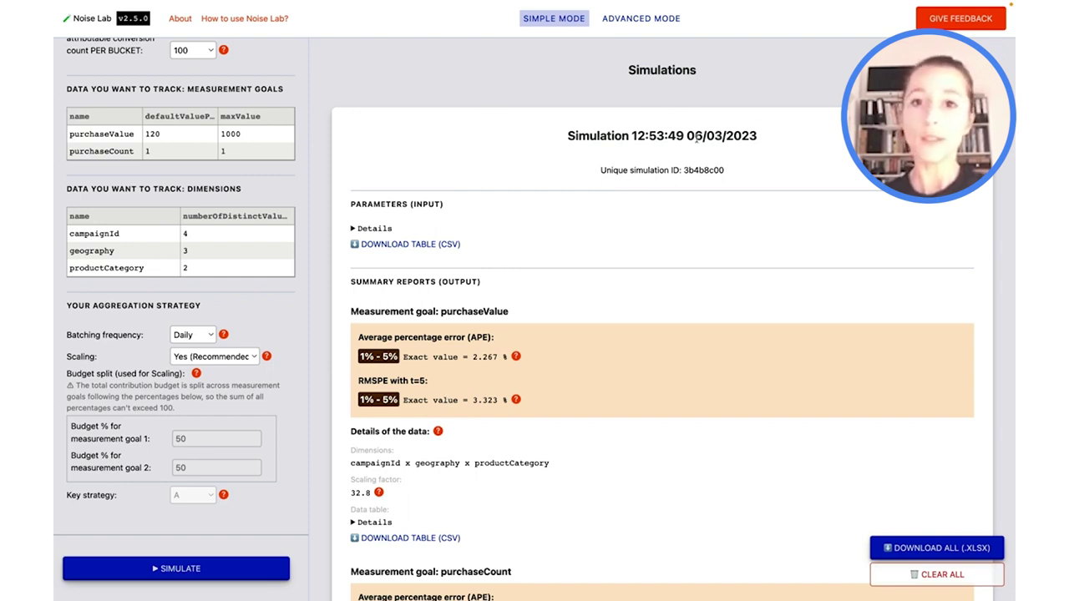
pyautogui.moveTo(632, 136); pyautogui.dragTo(761, 138)
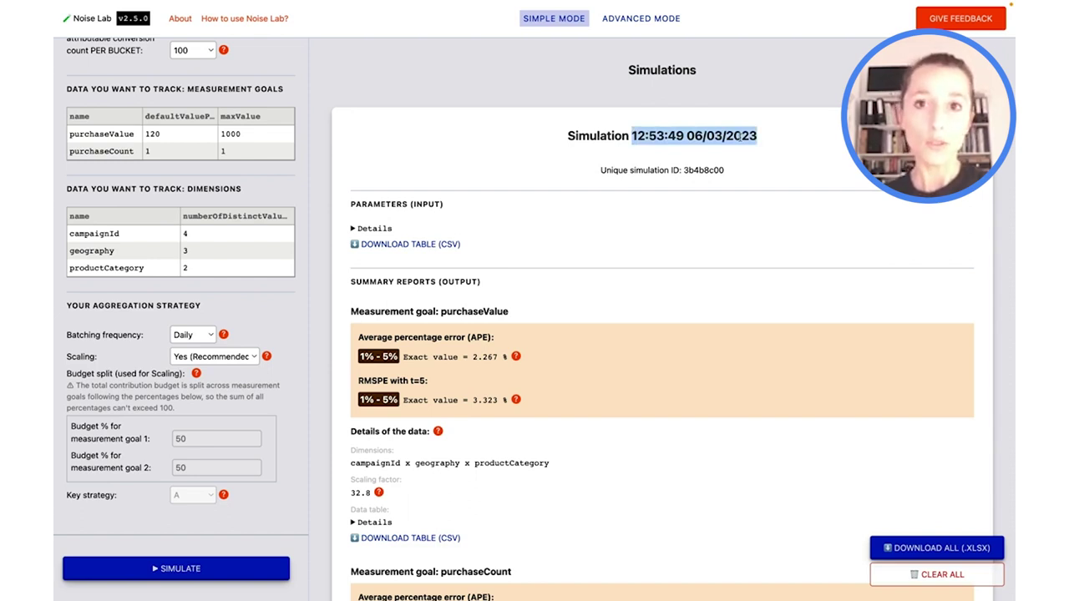
pyautogui.click(728, 211)
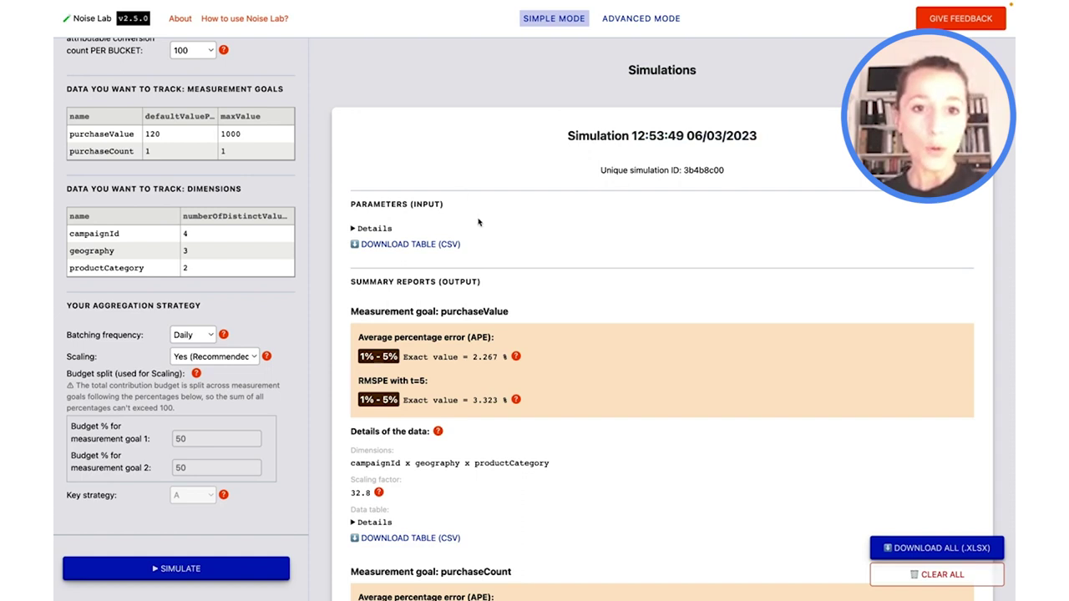
pyautogui.scroll(-1, 480, 223)
pyautogui.moveTo(348, 191); pyautogui.dragTo(452, 191)
pyautogui.click(452, 191)
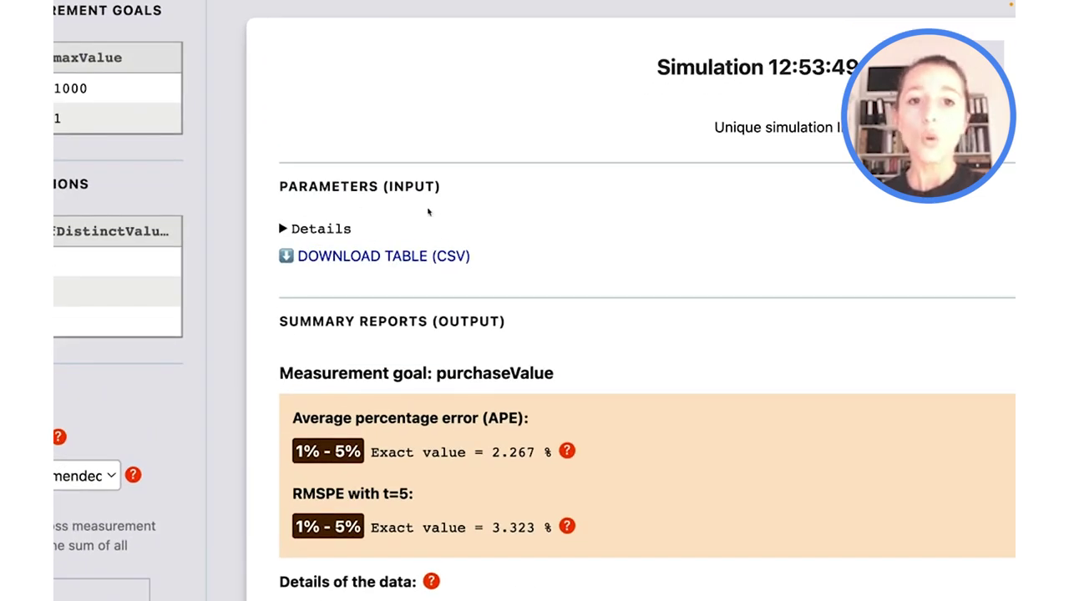
pyautogui.click(325, 231)
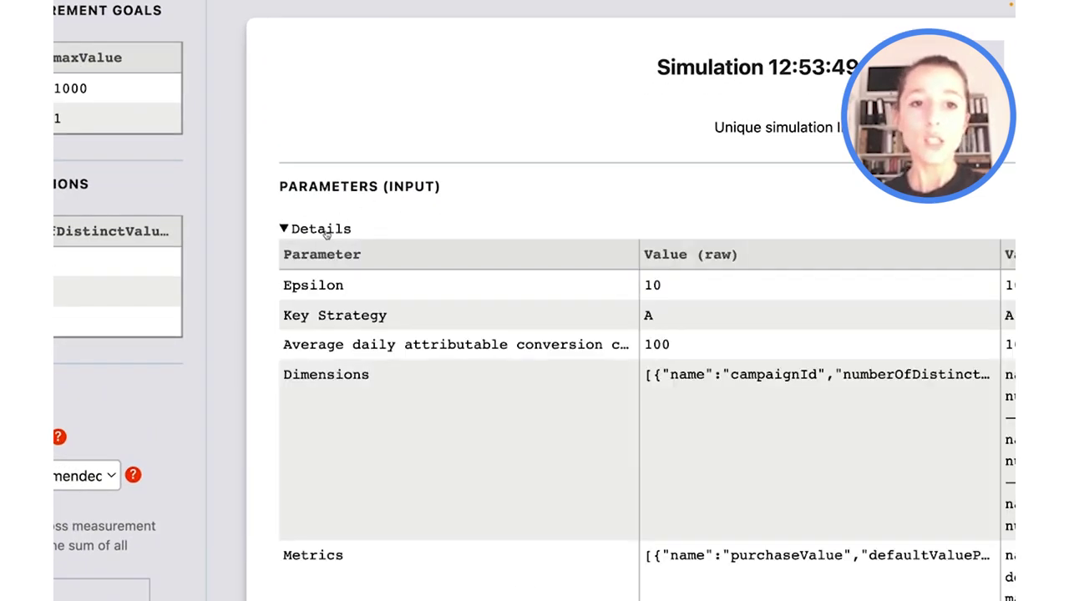
pyautogui.scroll(3, 231, 250)
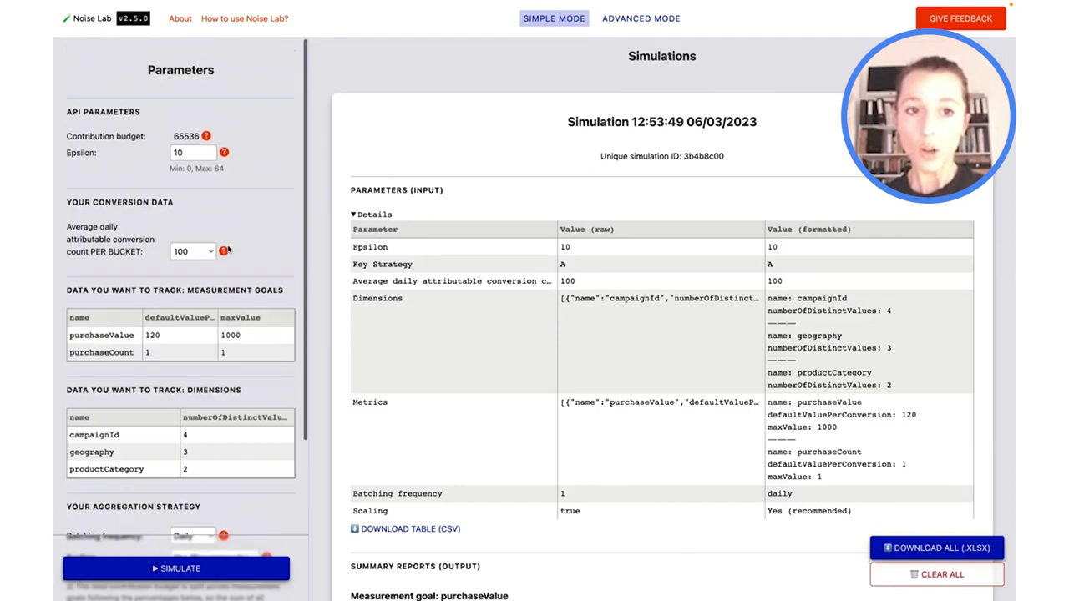
pyautogui.click(384, 215)
pyautogui.scroll(-3, 452, 343)
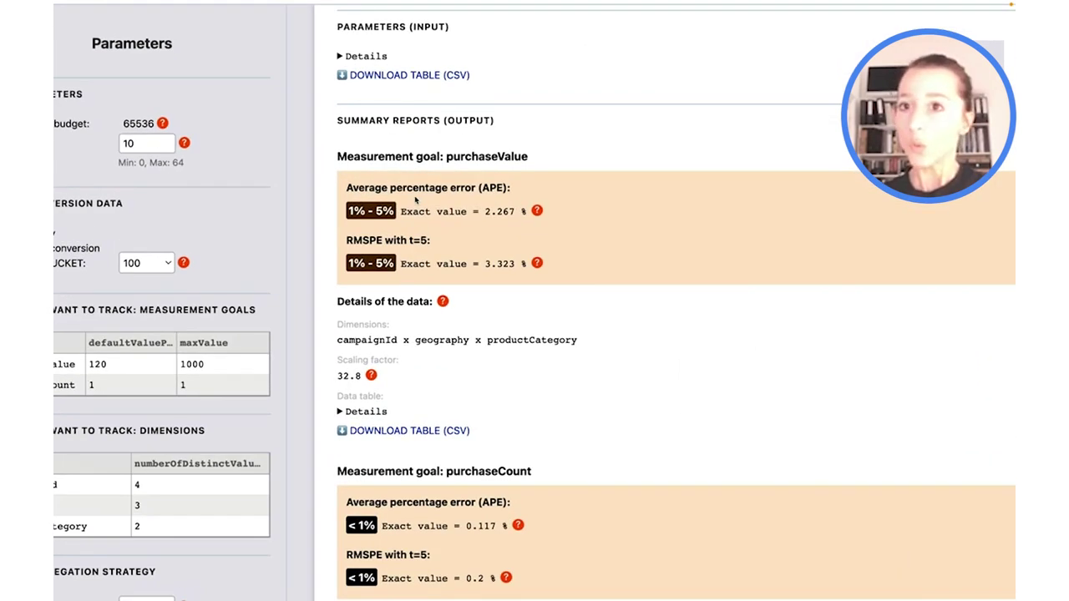
pyautogui.scroll(1, 415, 199)
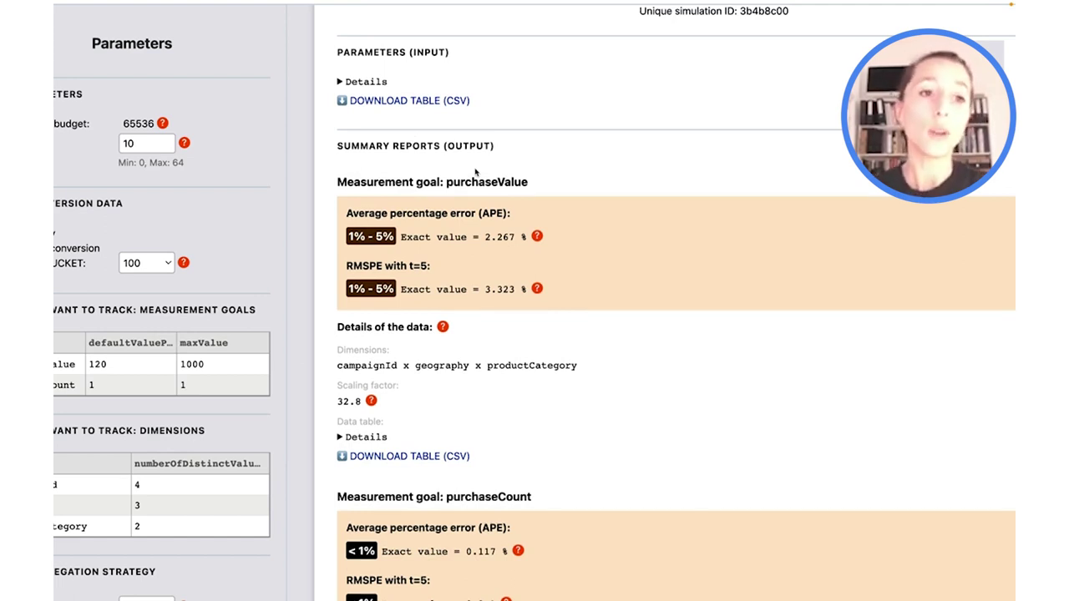
pyautogui.scroll(-1, 506, 286)
pyautogui.scroll(1, 501, 280)
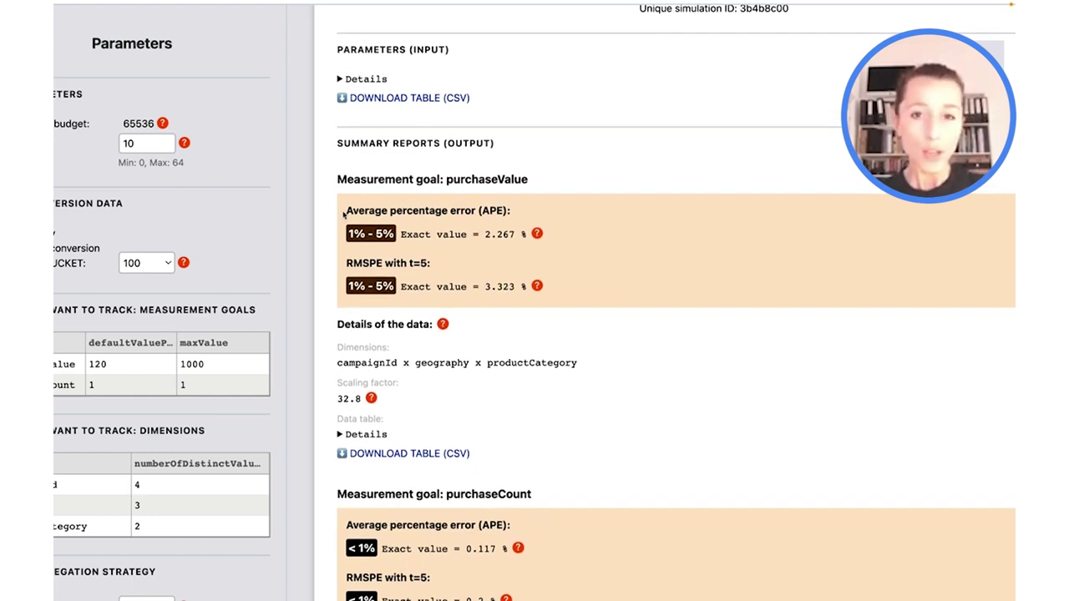
pyautogui.moveTo(342, 213); pyautogui.dragTo(510, 299)
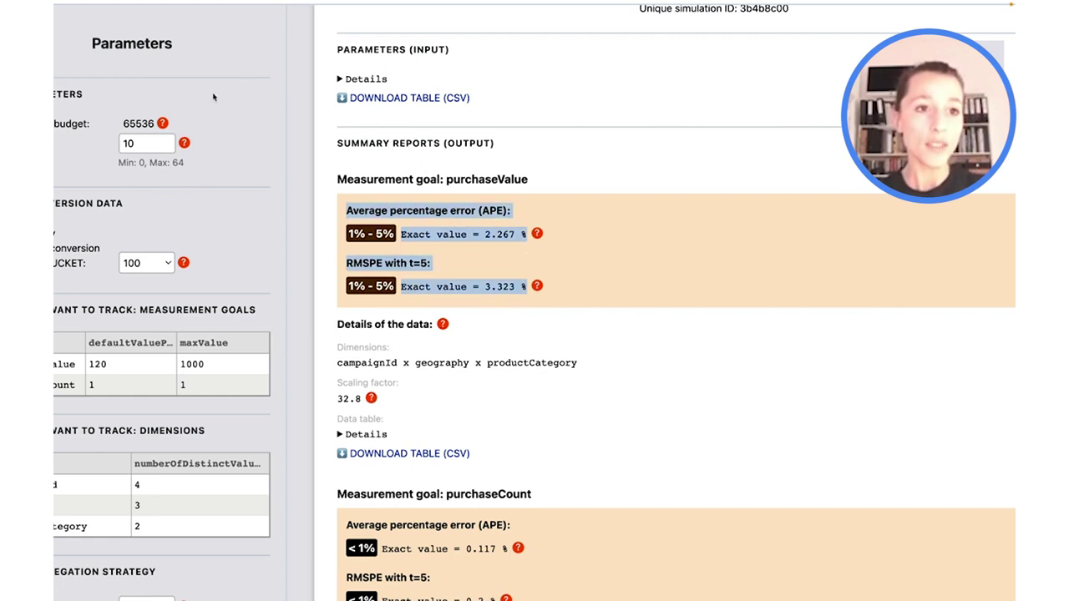
pyautogui.click(657, 352)
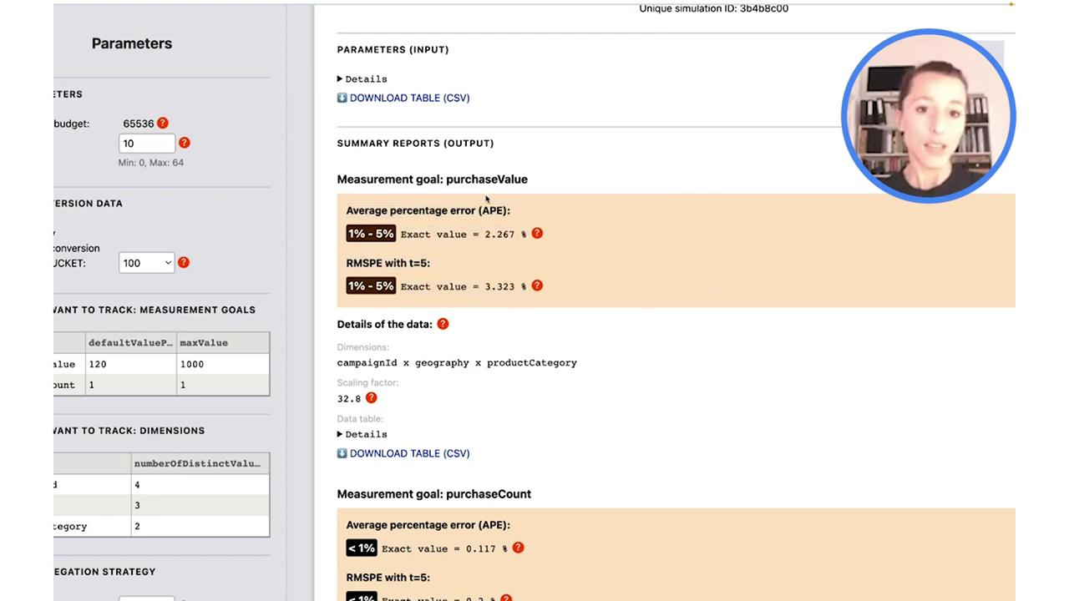
pyautogui.scroll(-1, 486, 234)
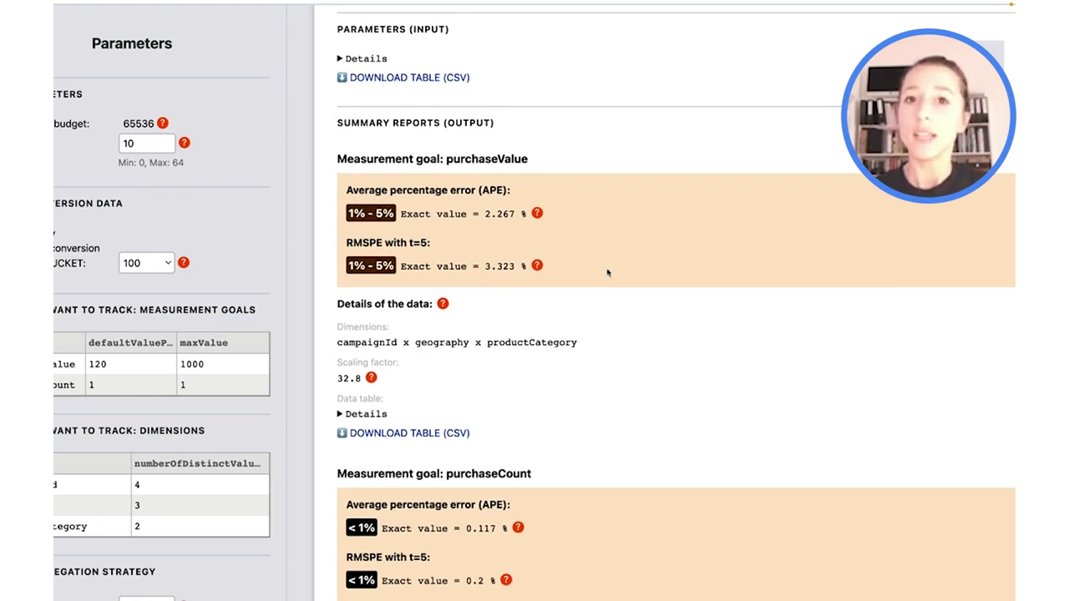
pyautogui.scroll(-2, 608, 271)
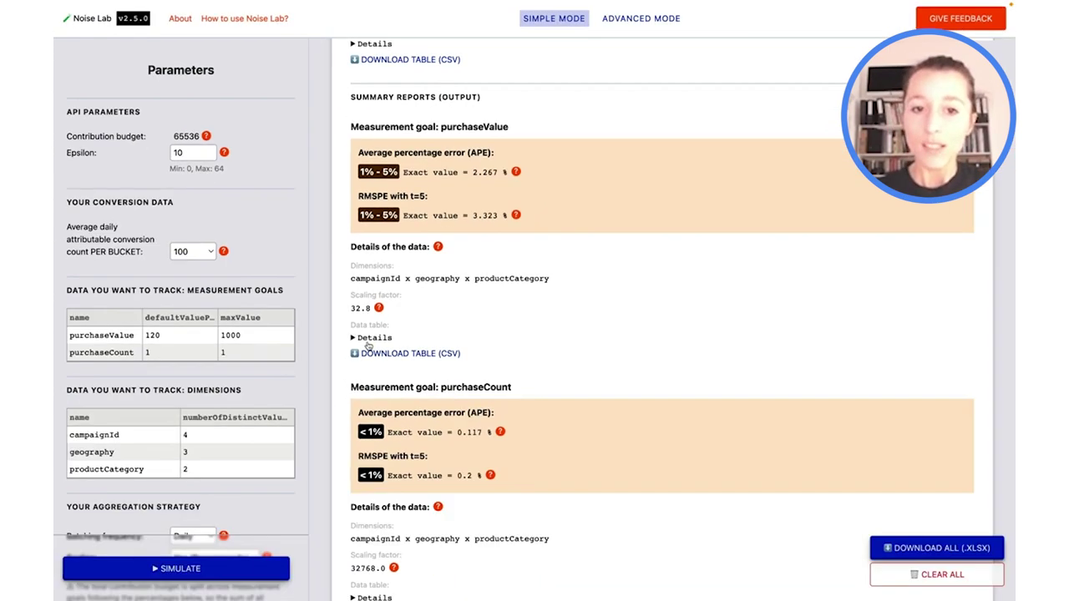
# Step: Expand the purchaseValue data table and page through pages 2, 3, 4 to the last page 5
pyautogui.click(369, 337)
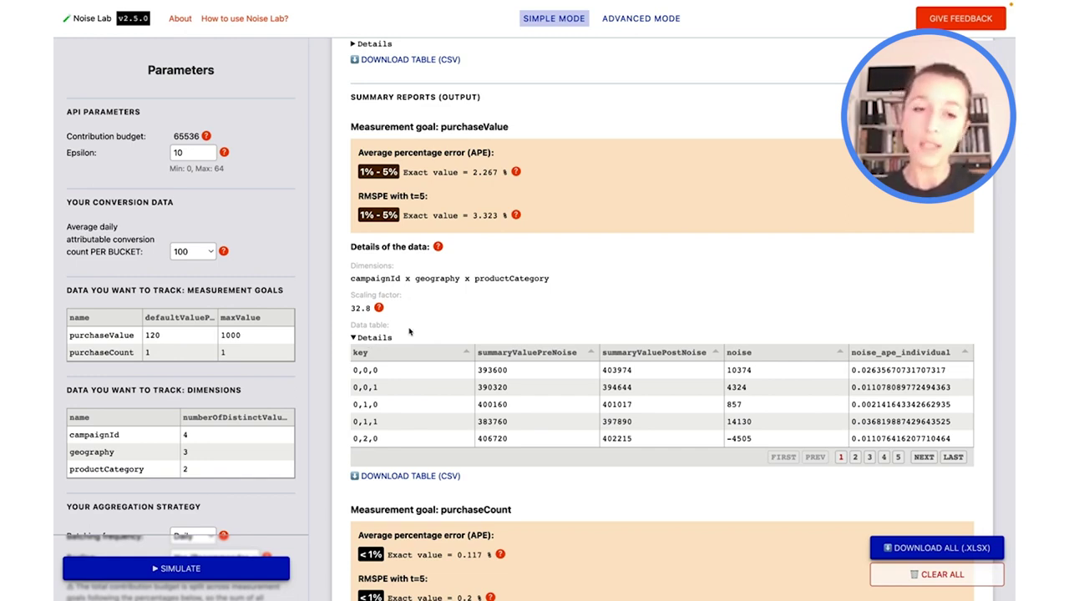
pyautogui.click(856, 459)
pyautogui.click(869, 459)
pyautogui.click(883, 458)
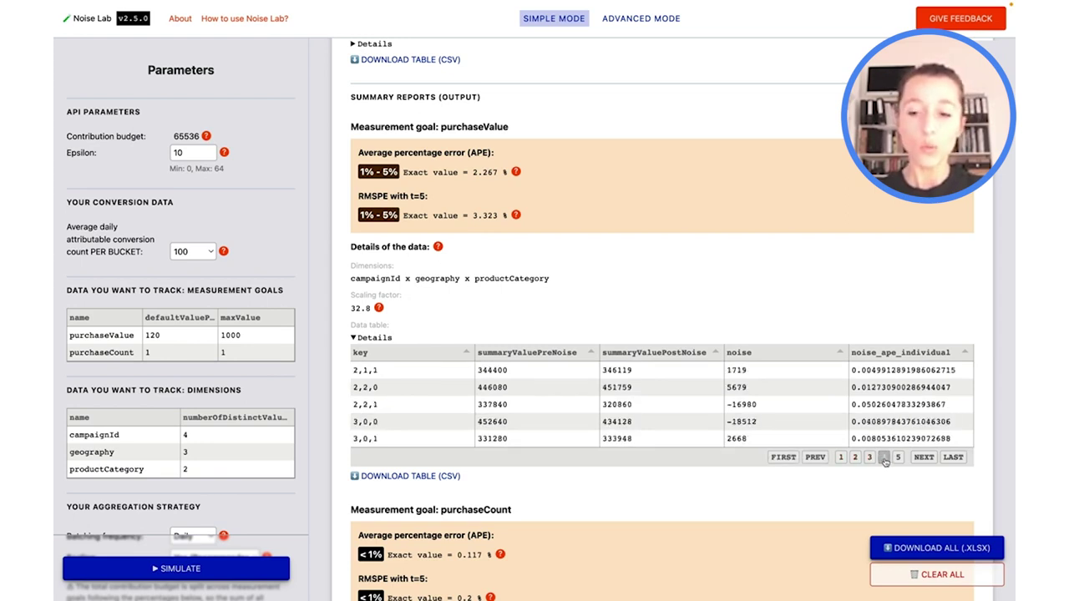
pyautogui.click(897, 458)
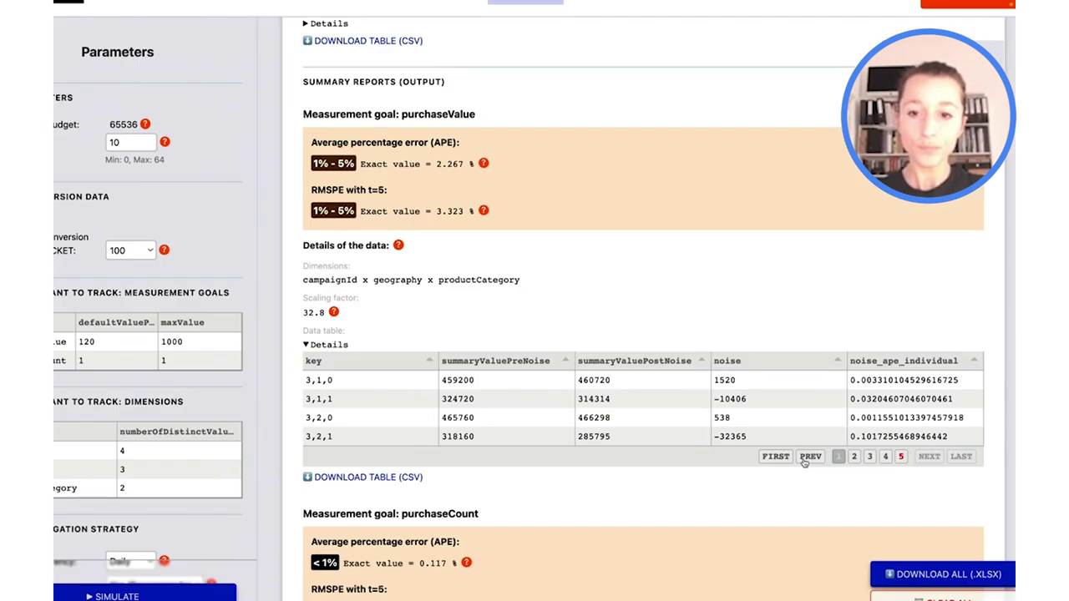
# Step: Export every simulation result into one .xlsx file with DOWNLOAD ALL
pyautogui.scroll(-2, 745, 453)
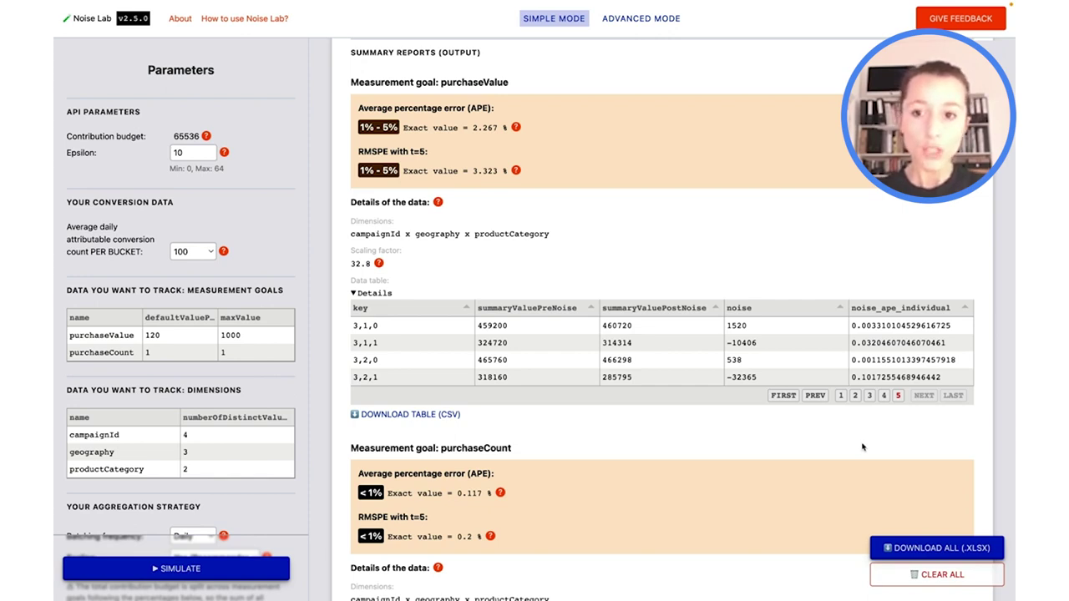
pyautogui.scroll(-2, 862, 447)
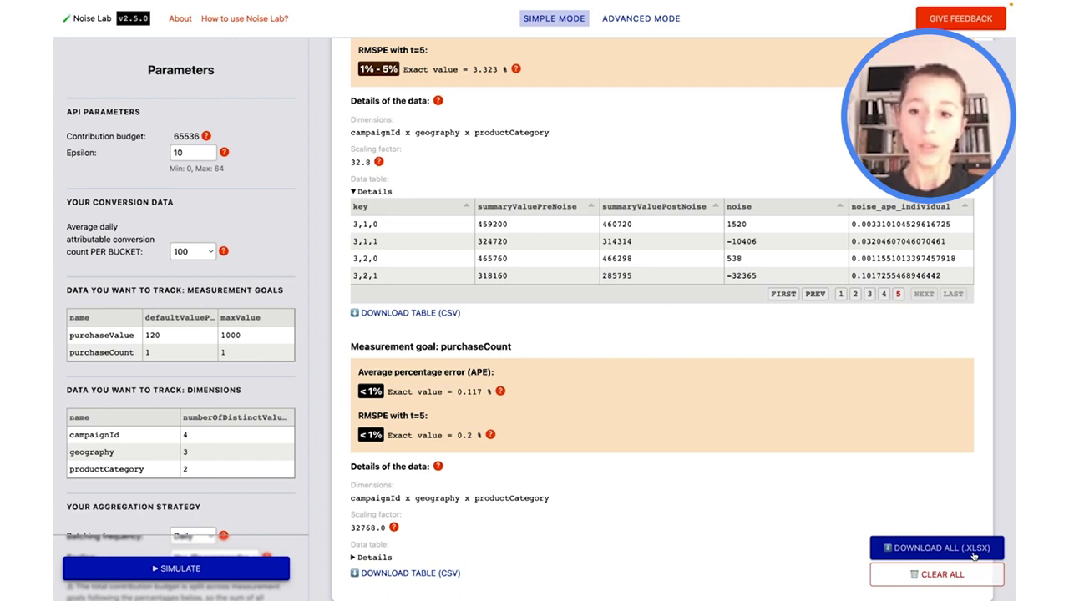
pyautogui.click(974, 556)
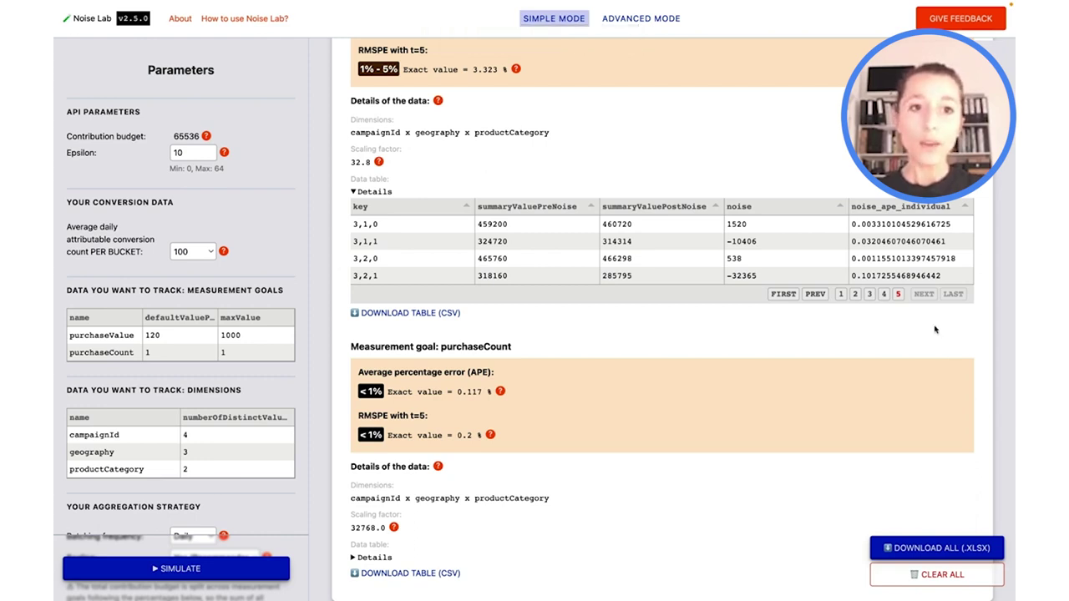
# Step: Turn on advanced mode, confirming that existing simulations will be cleared
pyautogui.scroll(5, 934, 329)
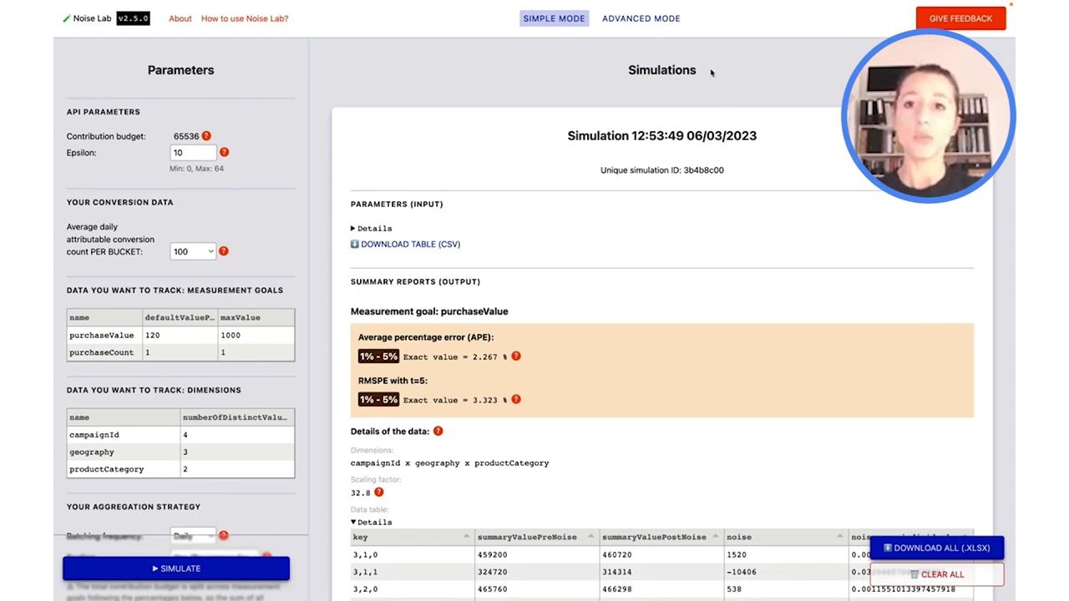
pyautogui.click(665, 20)
pyautogui.click(628, 64)
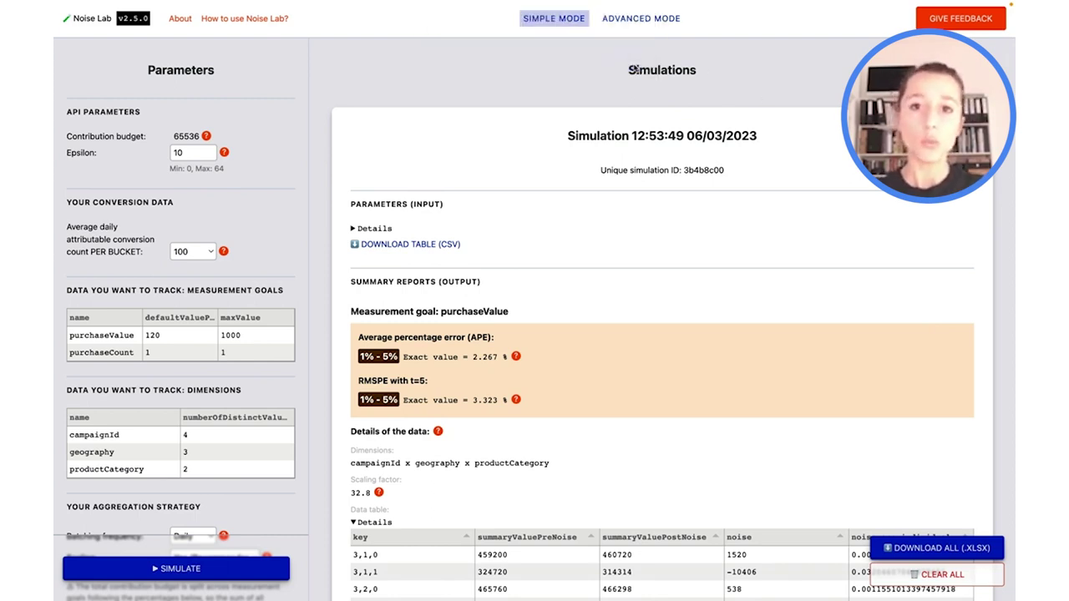